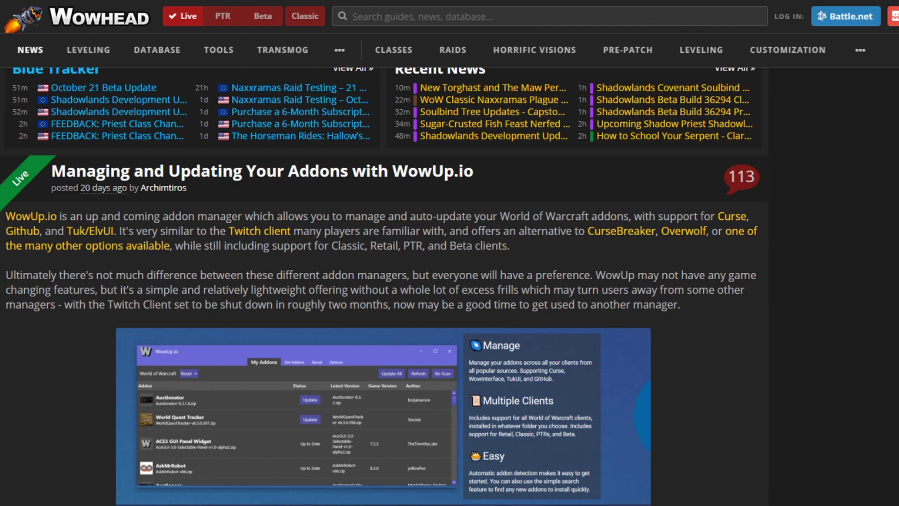
- Read the Wowhead article on WowUp.io, the Blizzard Watch article on CurseForge and Overwolf, and the WowUp project page
scroll(407, 274, "down", 2)
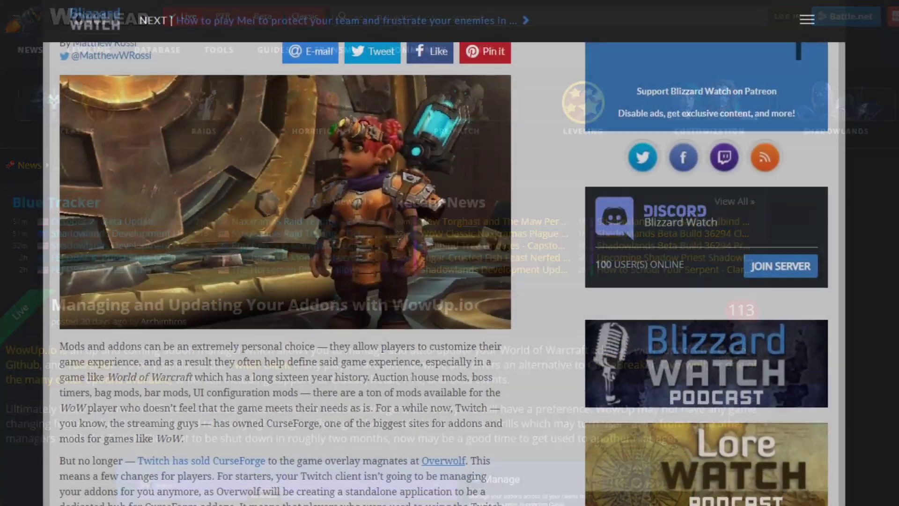
scroll(450, 253, "down", 2)
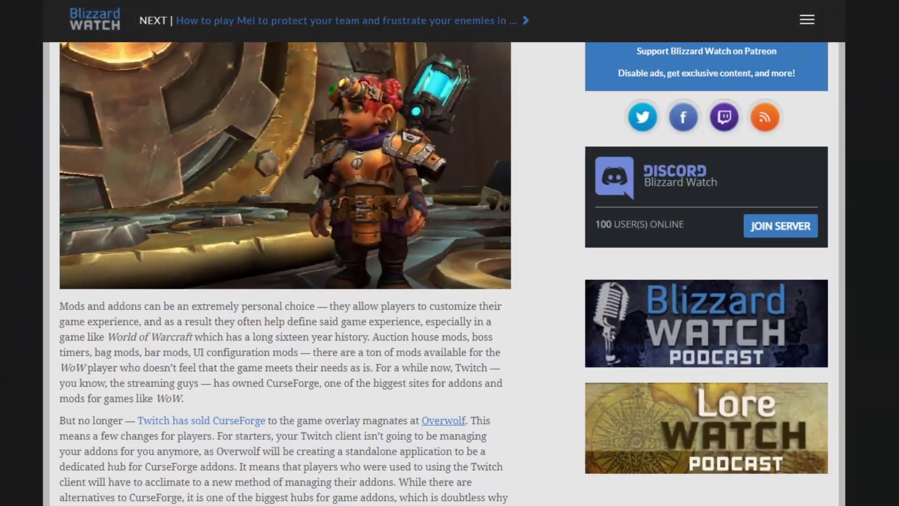
scroll(444, 274, "down", 8)
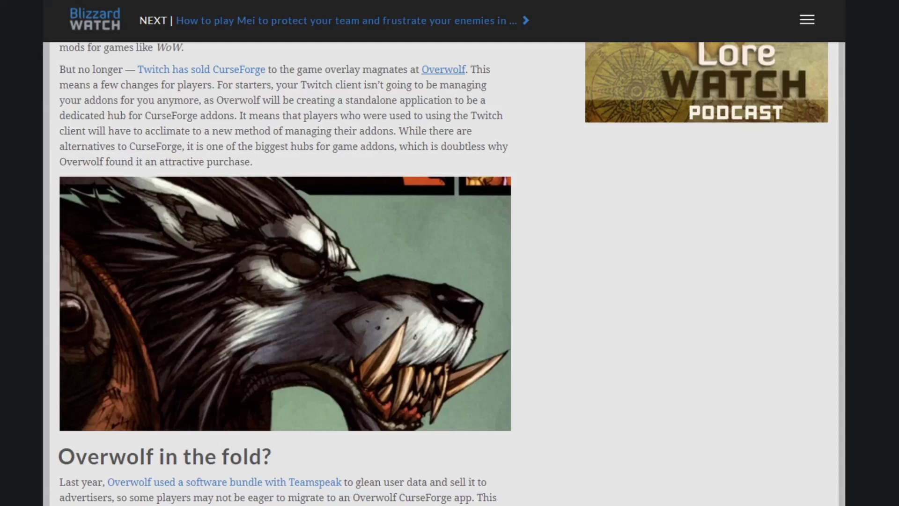
scroll(285, 272, "down", 3)
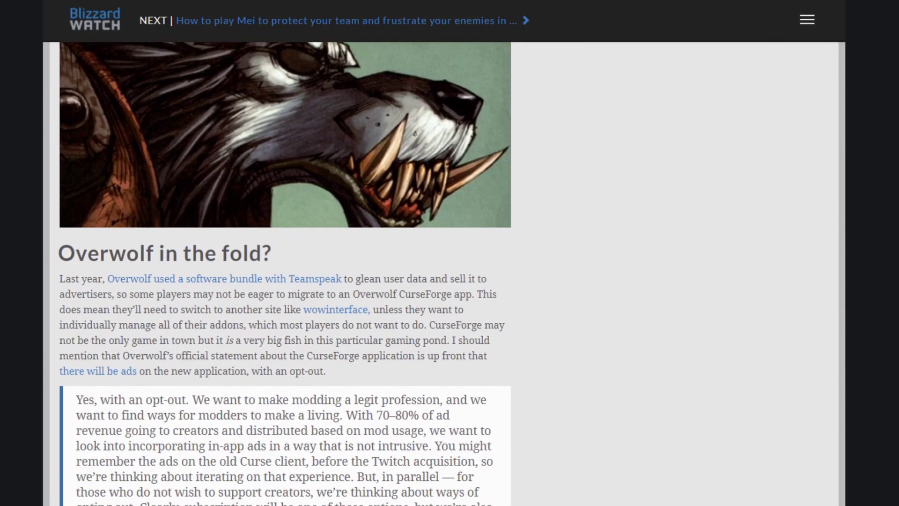
scroll(285, 272, "down", 4)
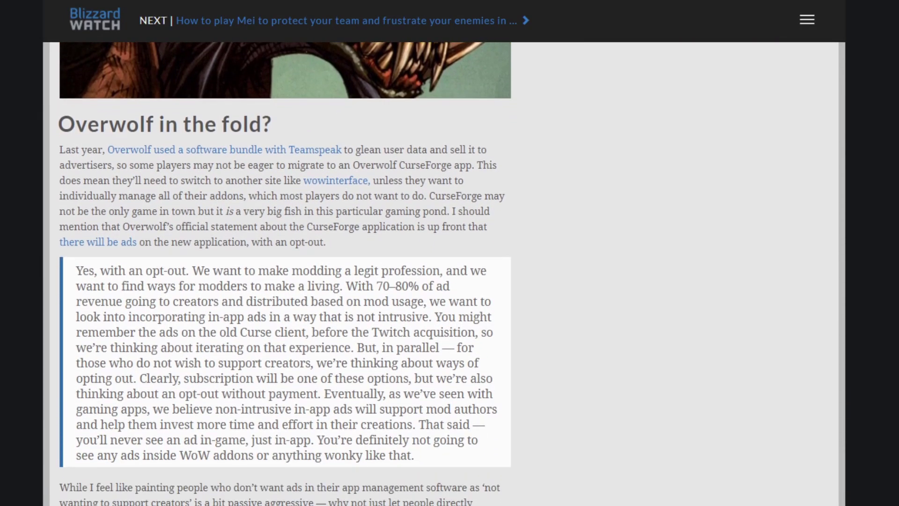
scroll(285, 271, "down", 2)
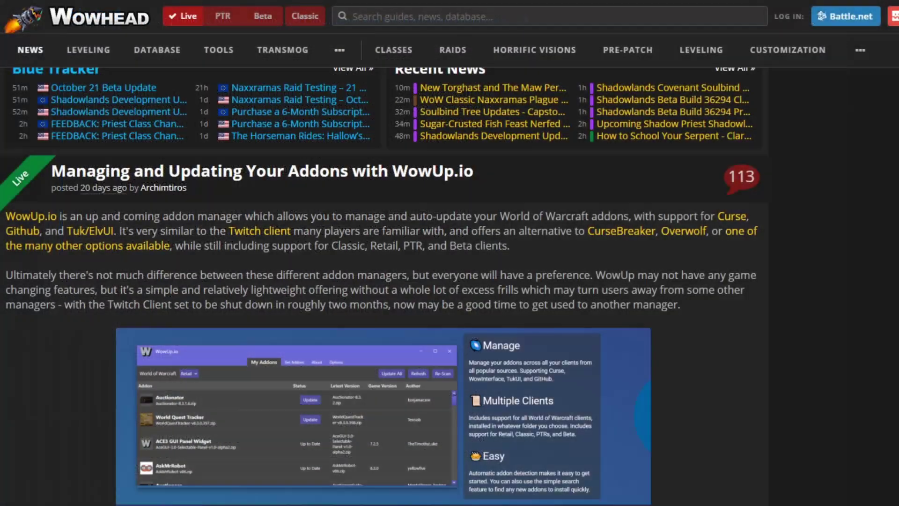
scroll(384, 281, "down", 2)
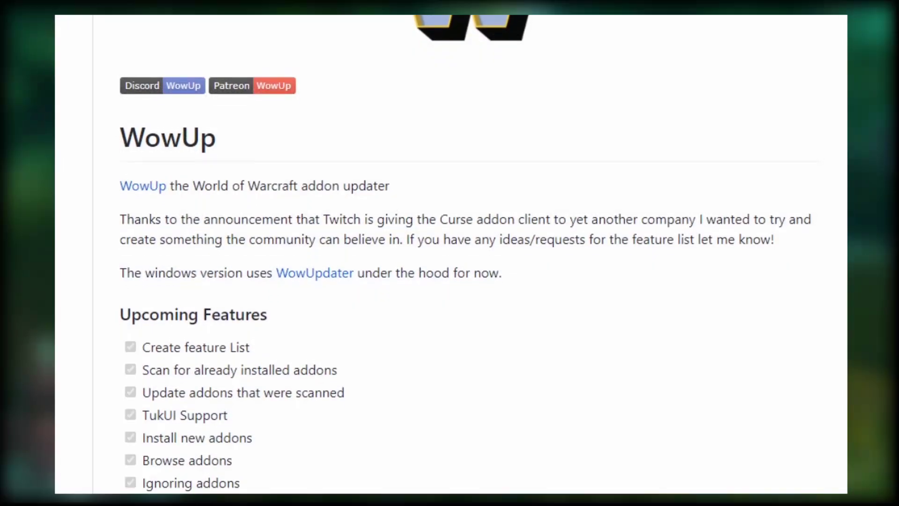
scroll(449, 253, "down", 3)
scroll(450, 253, "down", 1)
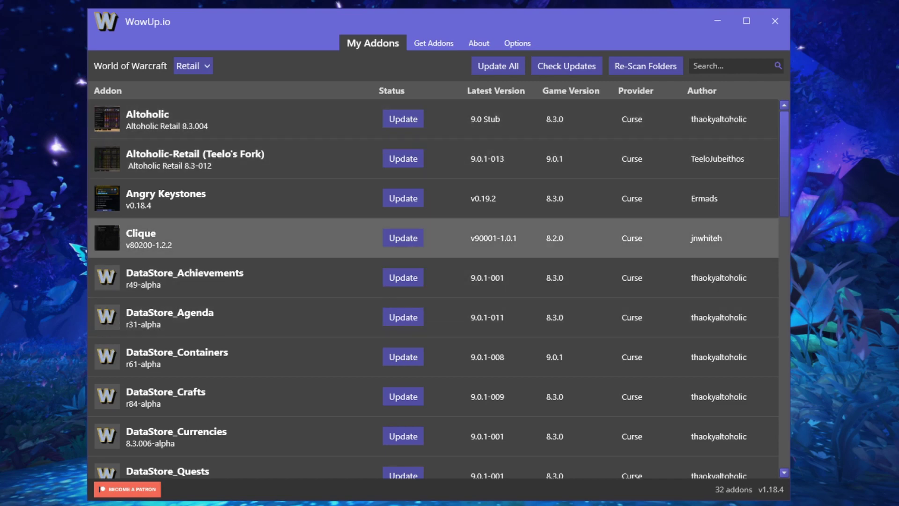
- Review the full list of installed Retail addons in WowUp.io and update Angry Keystones
scroll(433, 237, "down", 3)
scroll(434, 239, "down", 4)
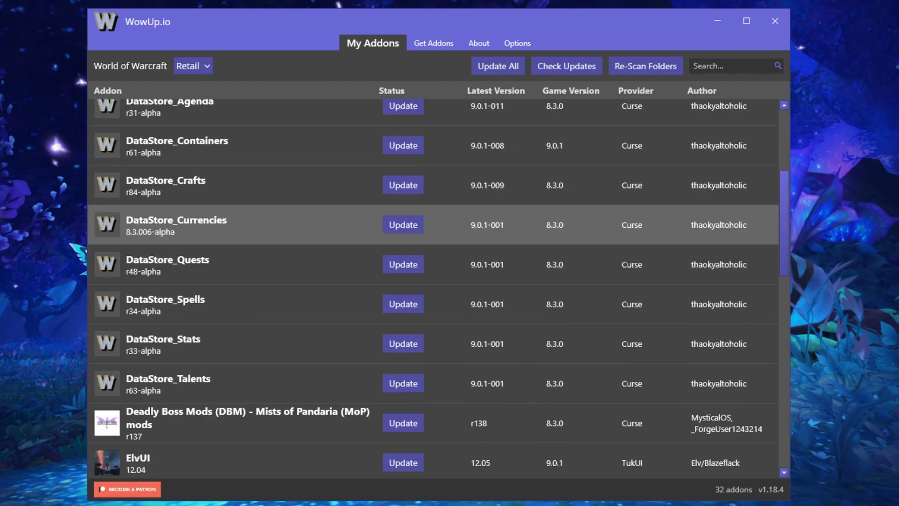
scroll(434, 235, "down", 5)
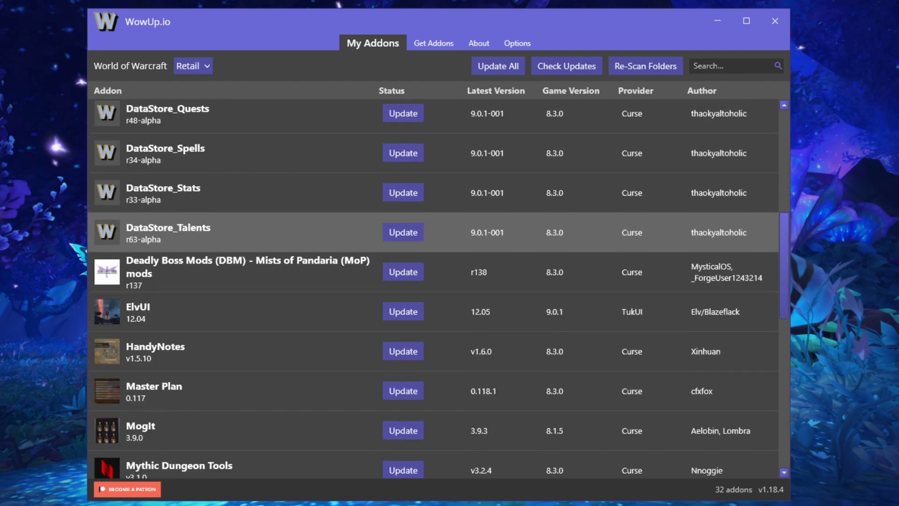
scroll(433, 237, "down", 5)
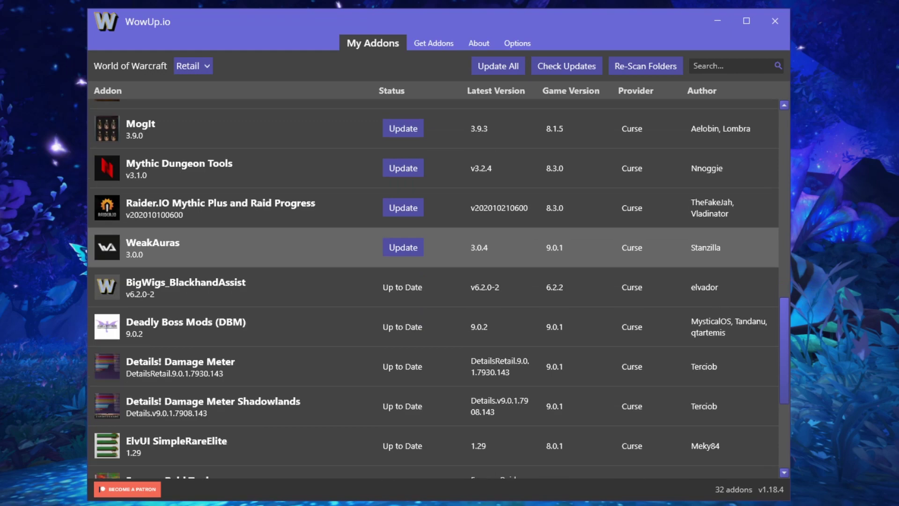
scroll(433, 236, "down", 5)
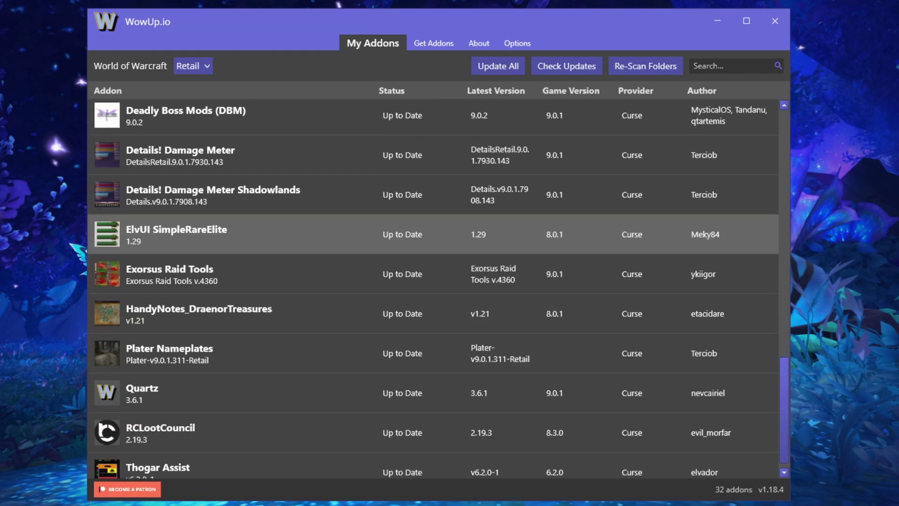
scroll(433, 248, "down", 1)
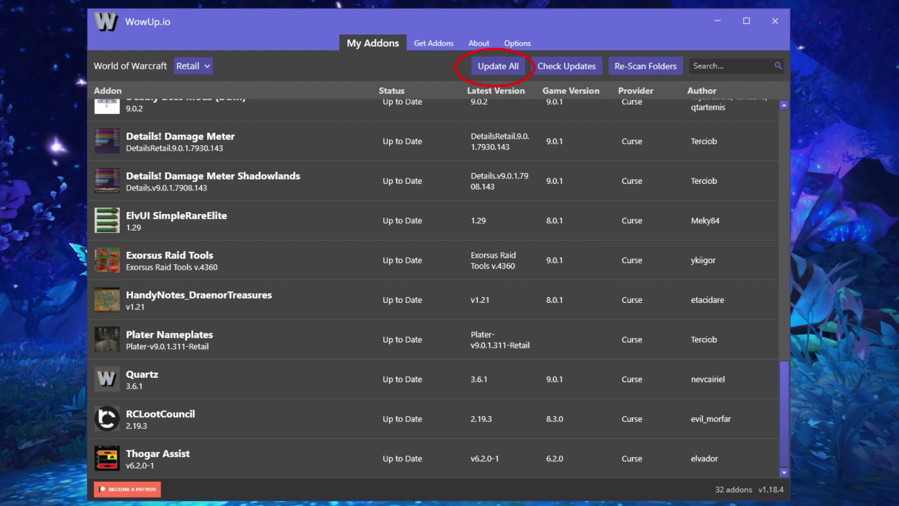
scroll(433, 288, "up", 20)
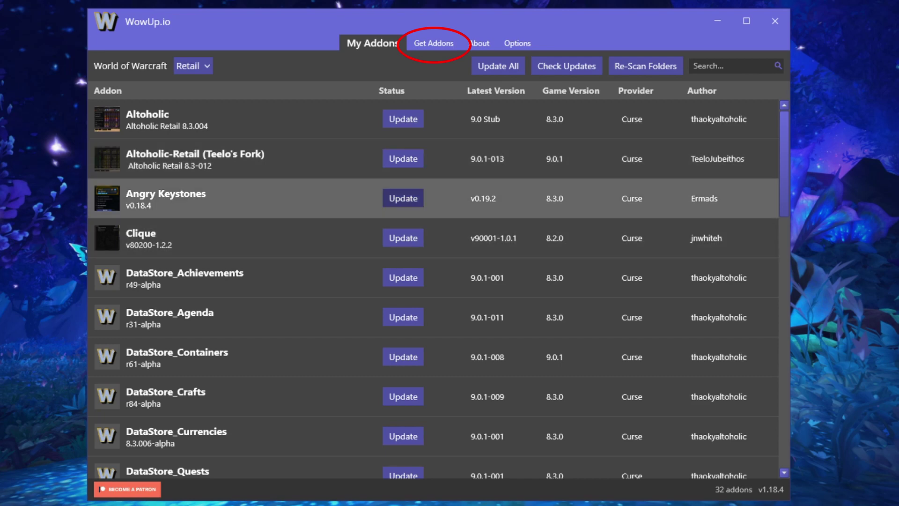
left_click(403, 198)
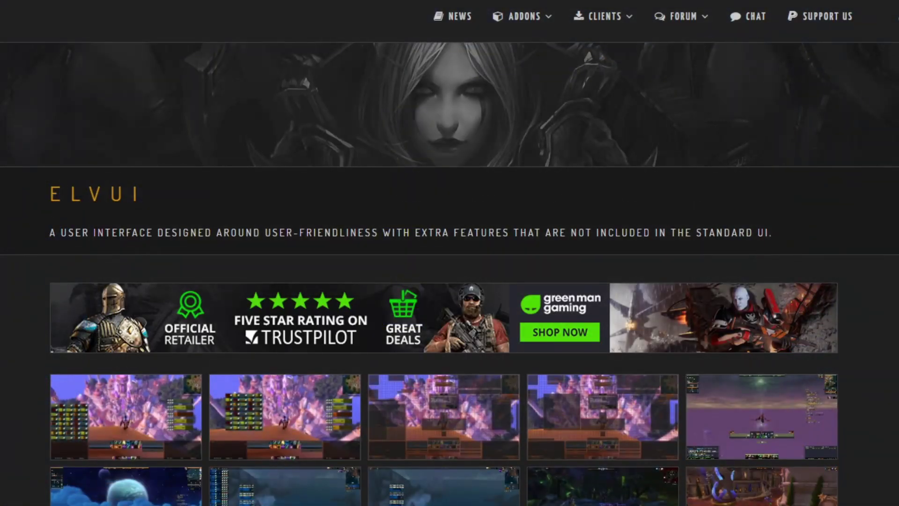
- Look over the ElvUI page and the ElvUI entry in the installed addons list
scroll(450, 253, "down", 7)
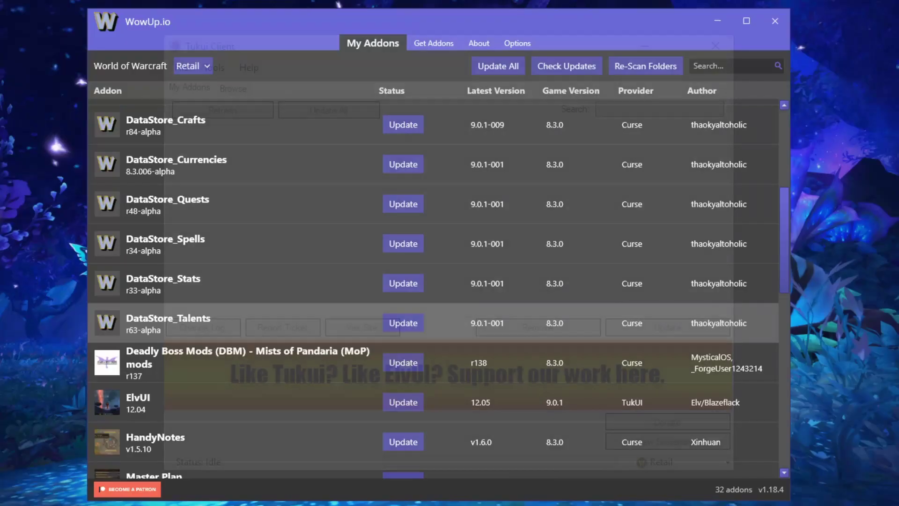
scroll(438, 288, "down", 2)
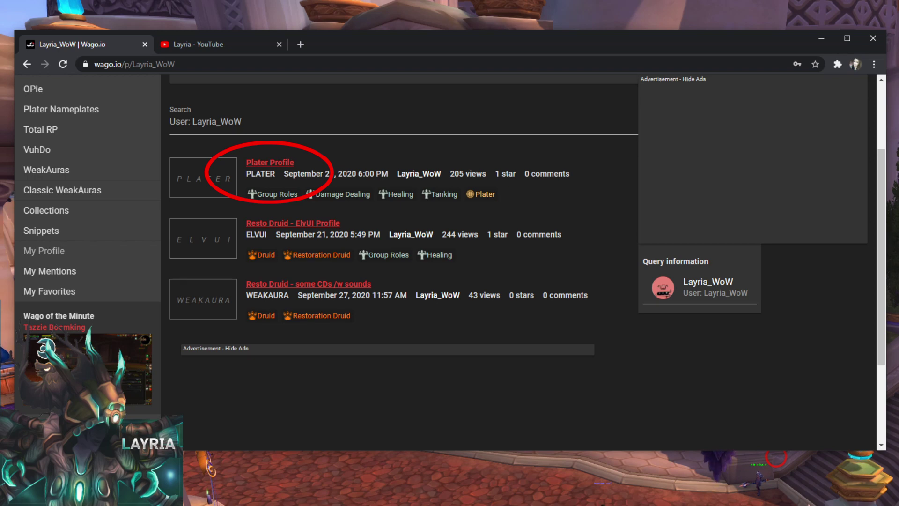
- Open the Plater Profile entry on Wago.io and look through its table data
left_click(270, 163)
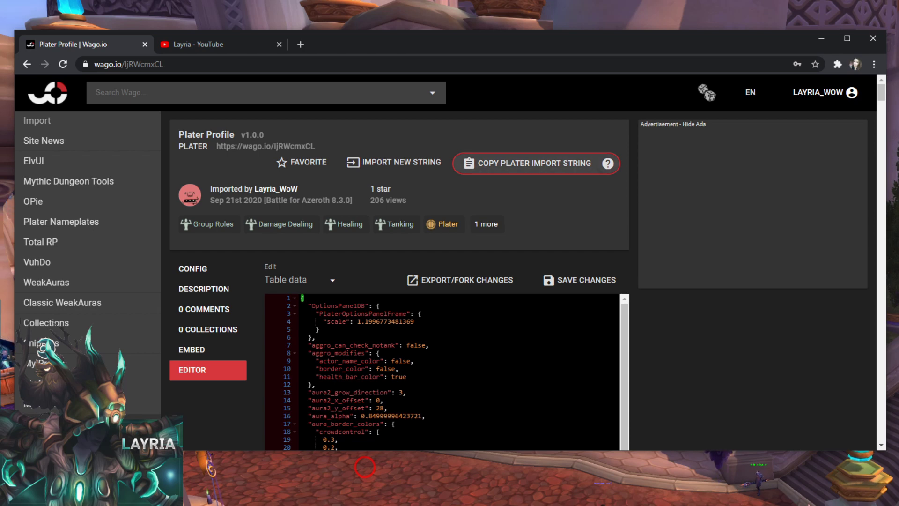
scroll(445, 262, "down", 6)
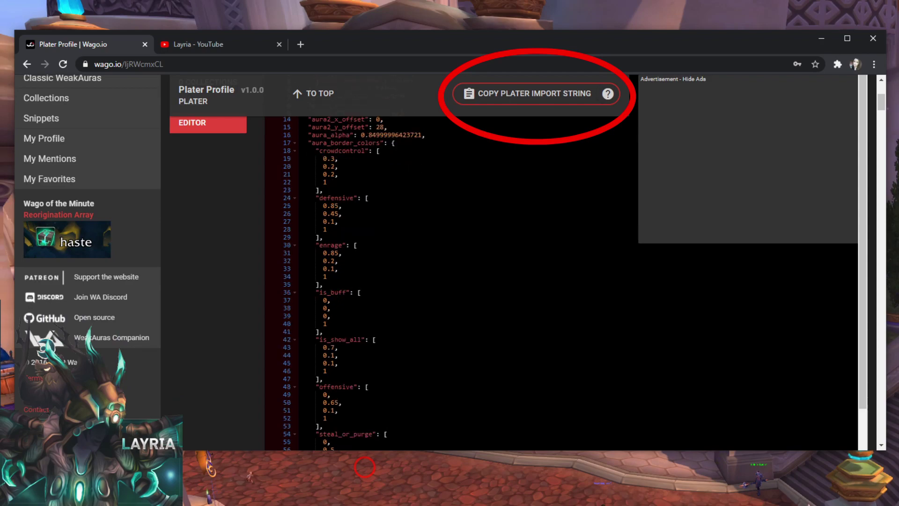
scroll(445, 281, "down", 5)
scroll(445, 281, "up", 6)
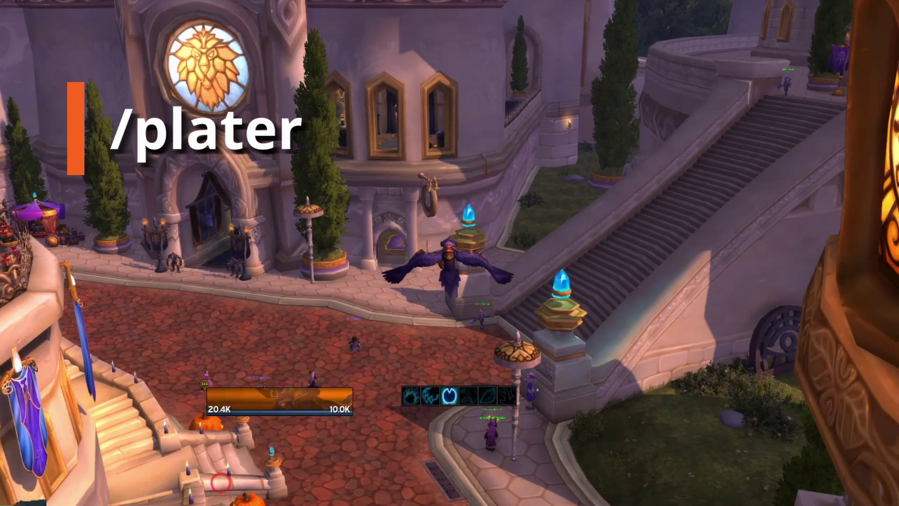
- Open the Plater options in World of Warcraft and paste the copied import string into a new profile import
key("Return")
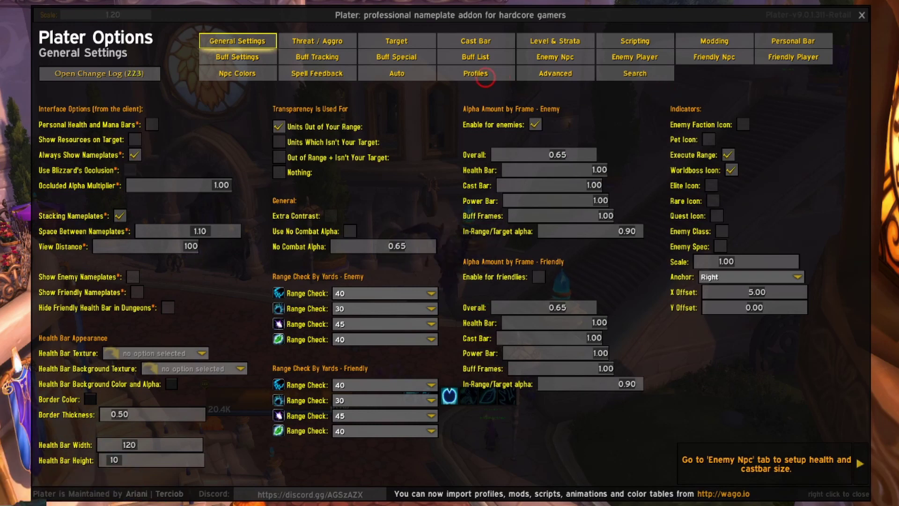
left_click(485, 76)
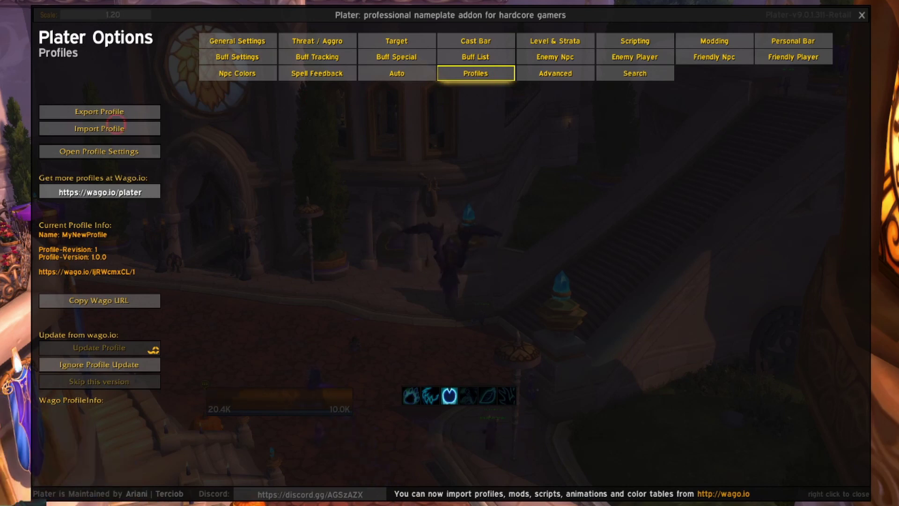
left_click(126, 131)
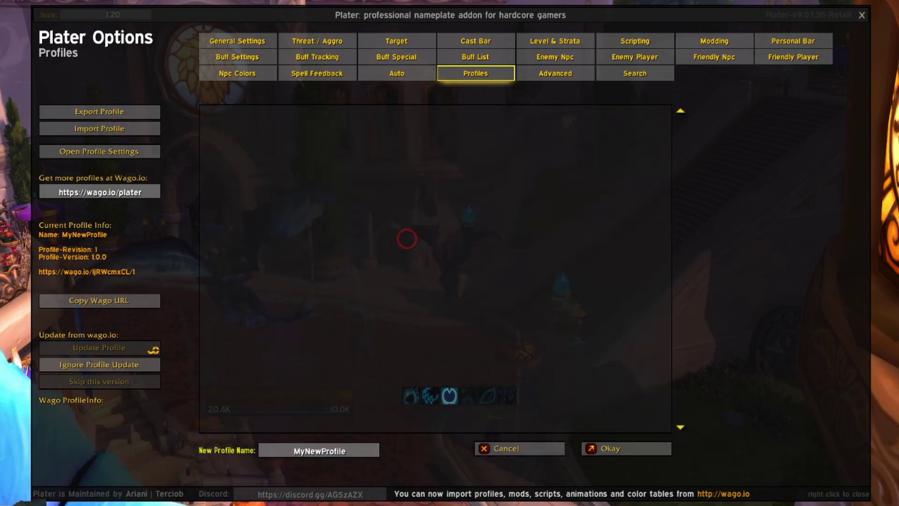
key("ctrl+v")
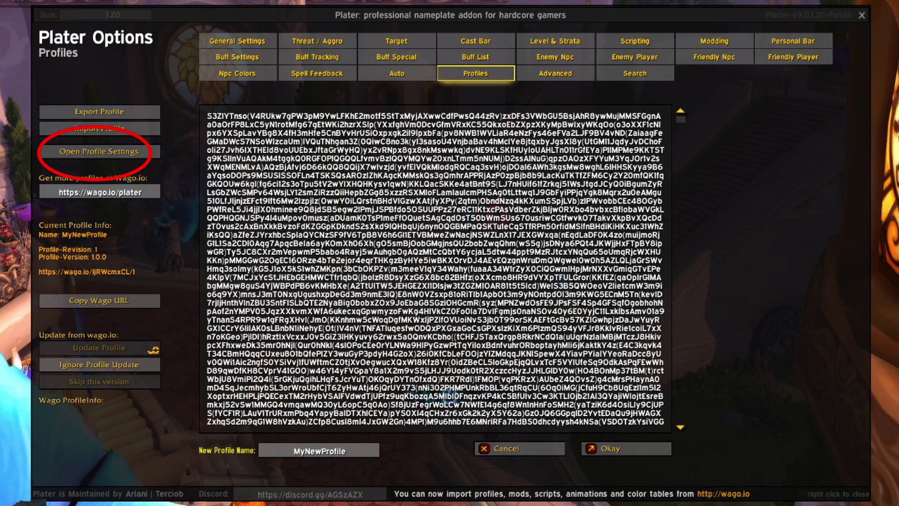
left_click_drag(681, 119, 675, 133)
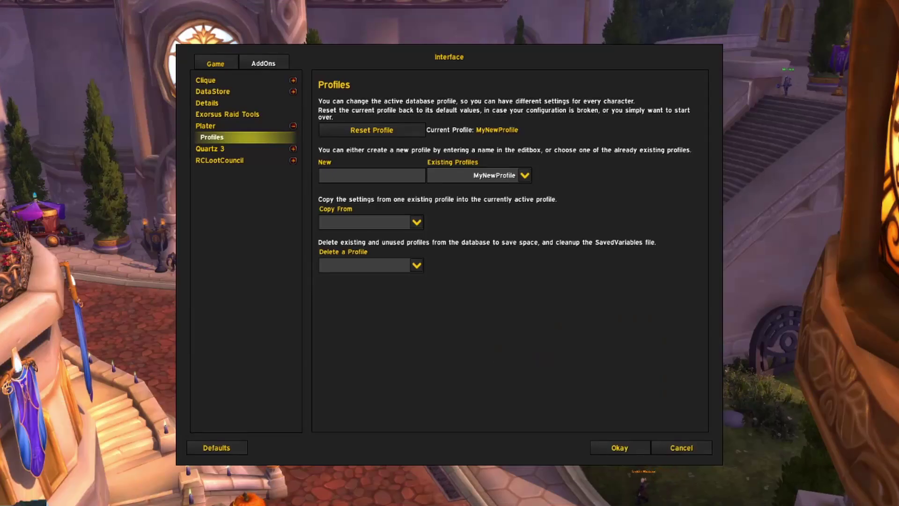
left_click(525, 175)
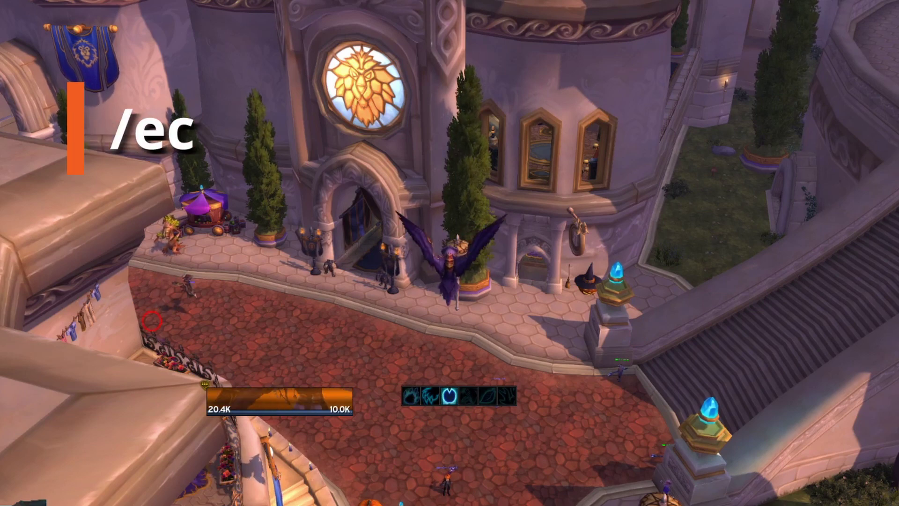
- Open the ElvUI configuration with /ec and create a new empty profile named "Video test"
type("/ec")
key("Return")
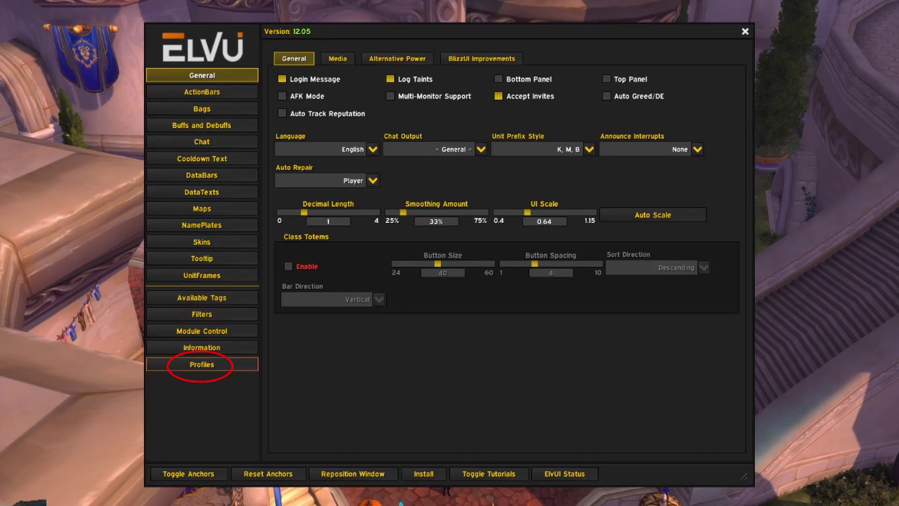
left_click(202, 365)
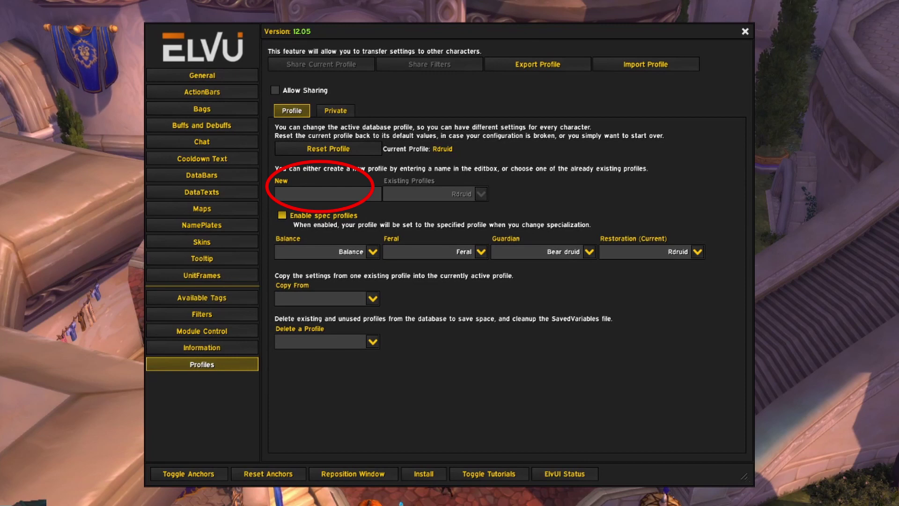
left_click(323, 193)
type("Video test")
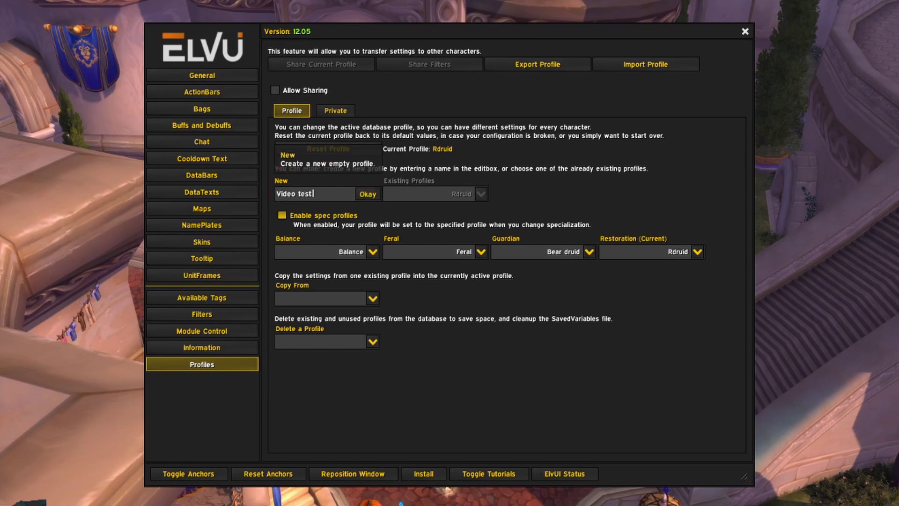
left_click(368, 195)
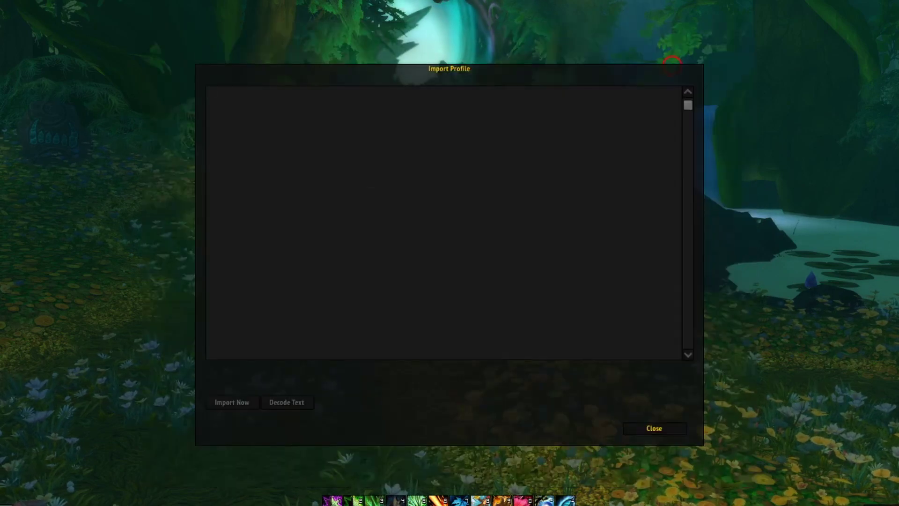
- Import the copied ElvUI profile string into the Video test profile and close the import and configuration windows
key("ctrl+v")
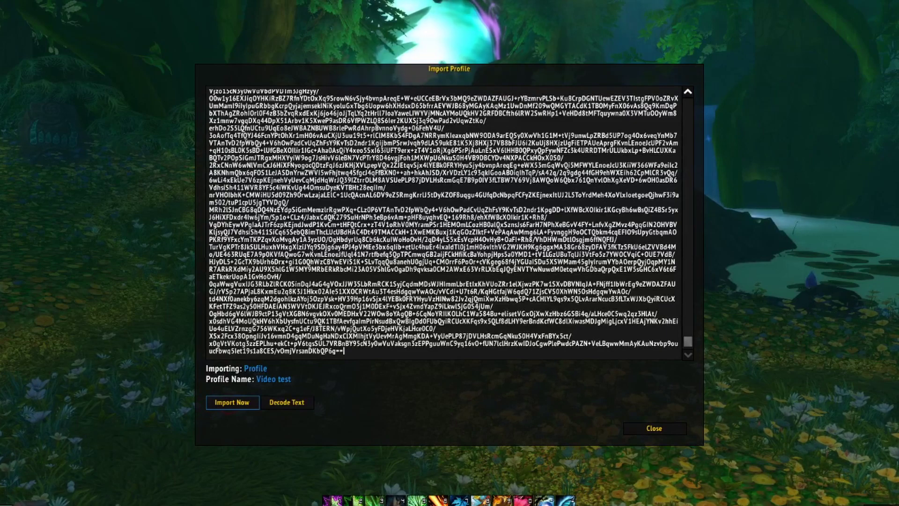
left_click(233, 403)
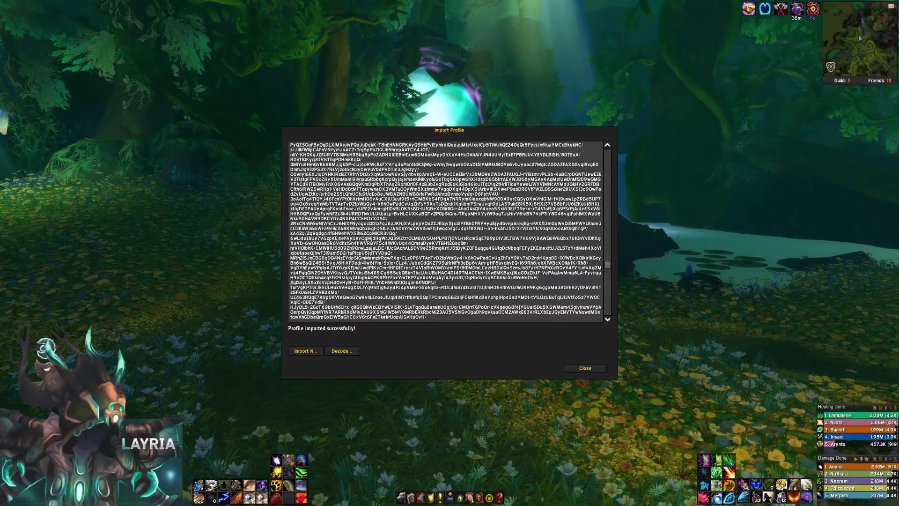
left_click(585, 368)
key("Escape")
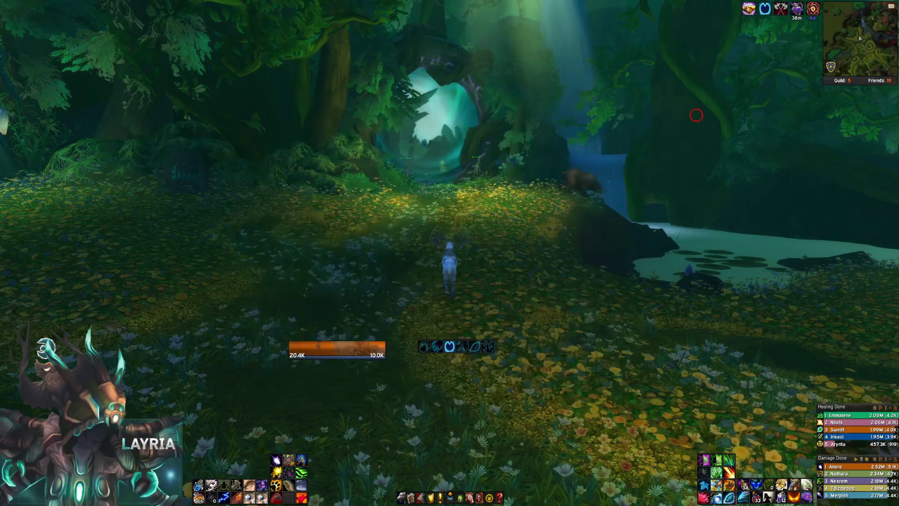
left_click(736, 145)
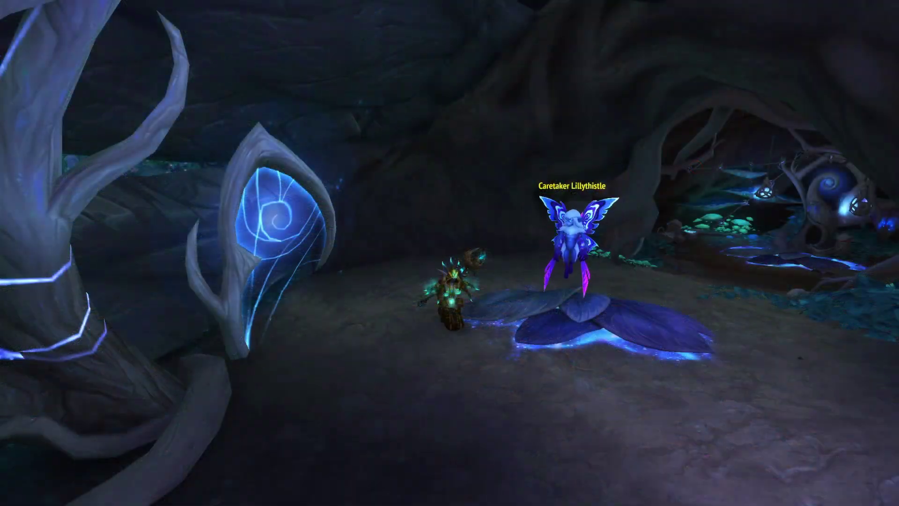